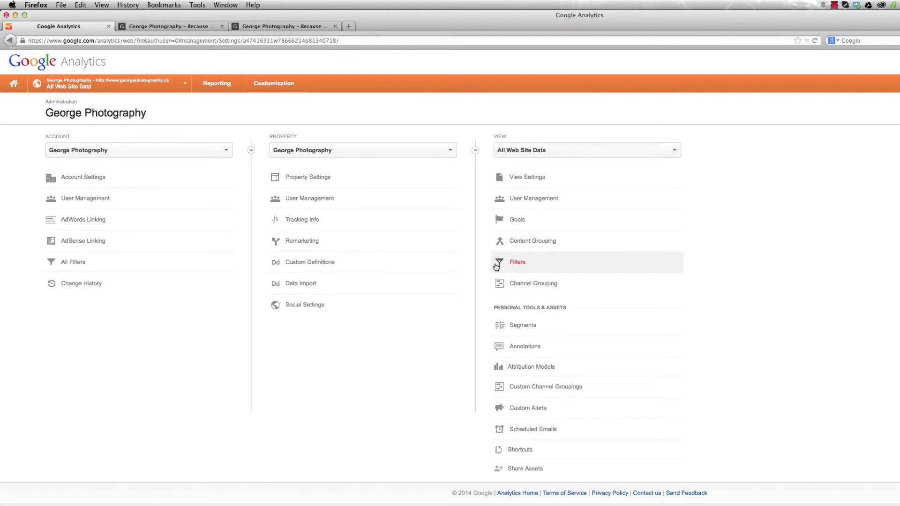
- Review the George Photography property's views in the accounts list and open the All Web Site Data report
{"action": "left_click", "coordinate": [183, 85]}
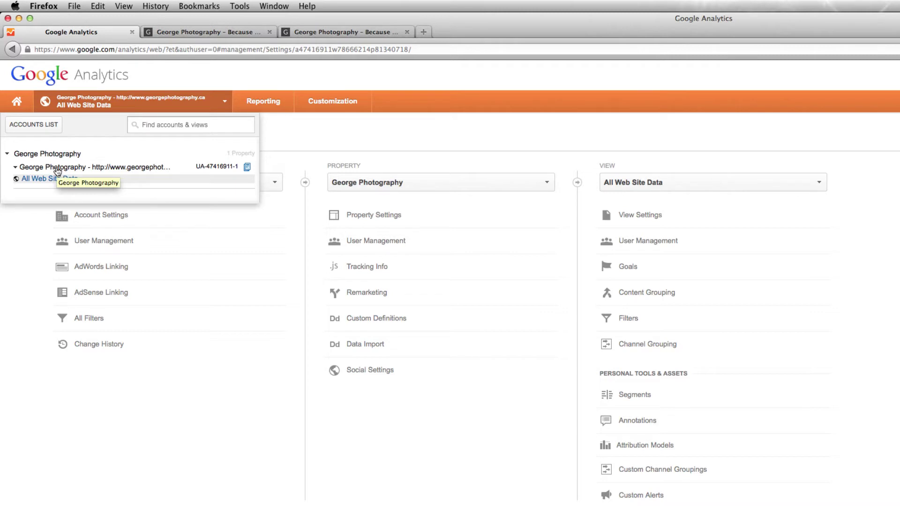
{"action": "left_click", "coordinate": [58, 169]}
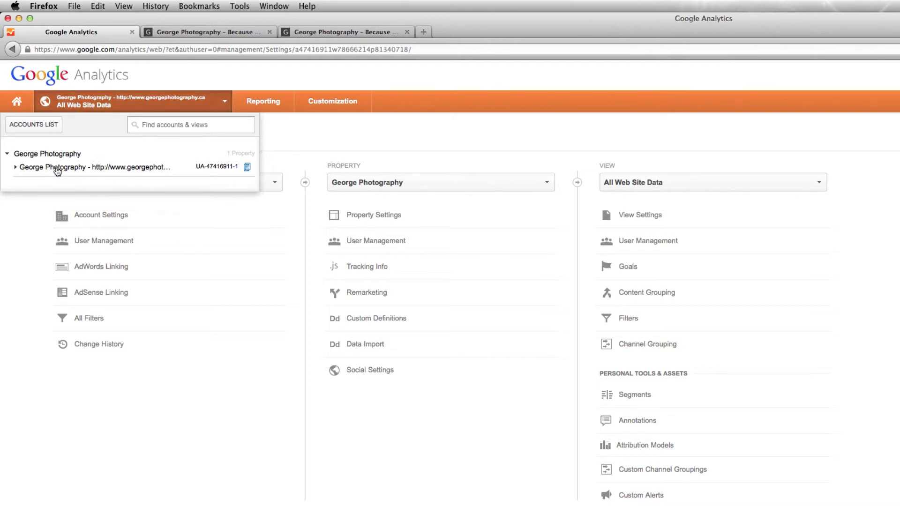
{"action": "left_click", "coordinate": [57, 168]}
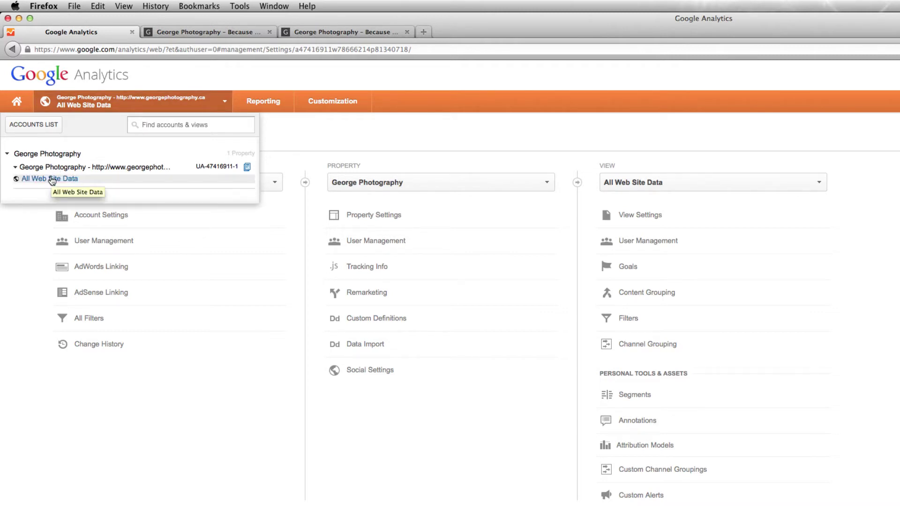
{"action": "left_click", "coordinate": [35, 126]}
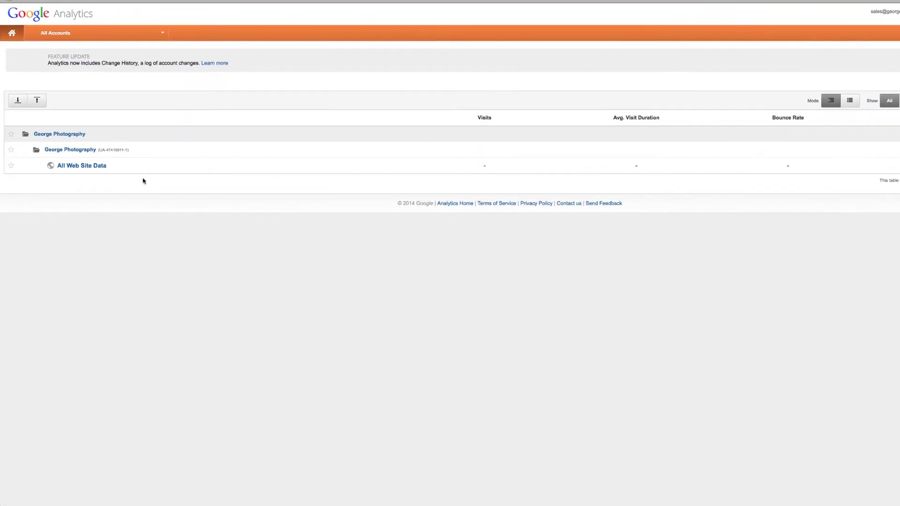
{"action": "left_click", "coordinate": [72, 167]}
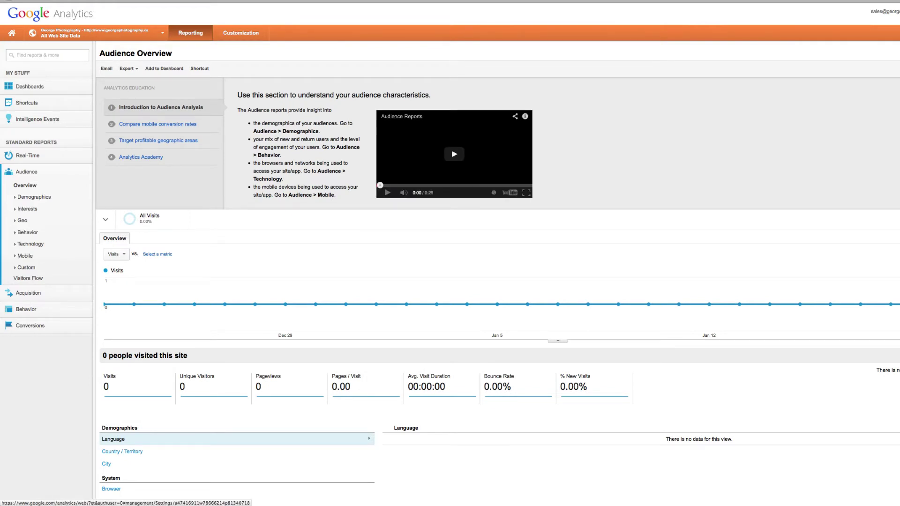
- Start a new website reporting view in the George Photography property's administration and name it North America
{"action": "left_click", "coordinate": [898, 33]}
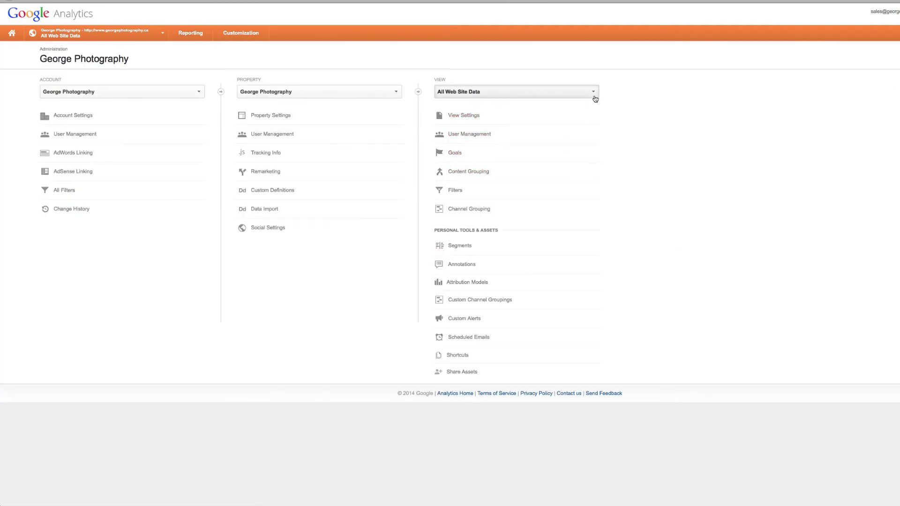
{"action": "left_click", "coordinate": [595, 95]}
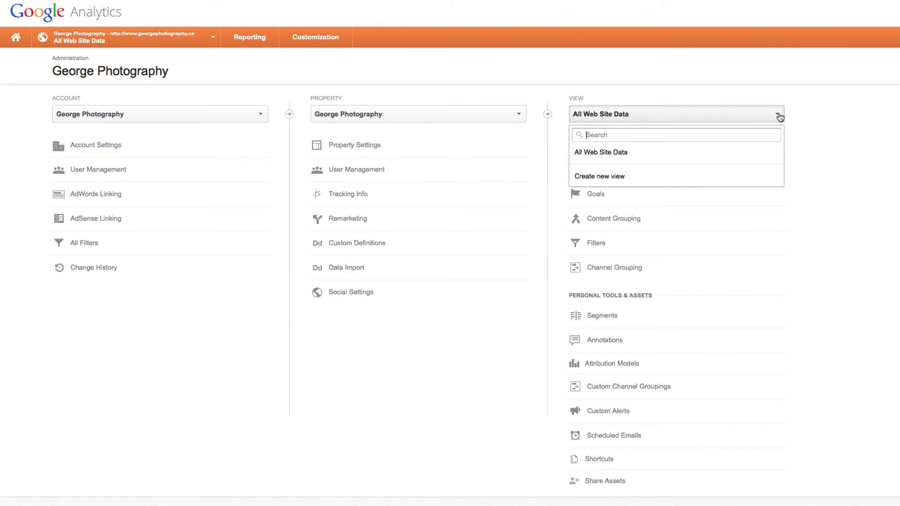
{"action": "left_click", "coordinate": [616, 177]}
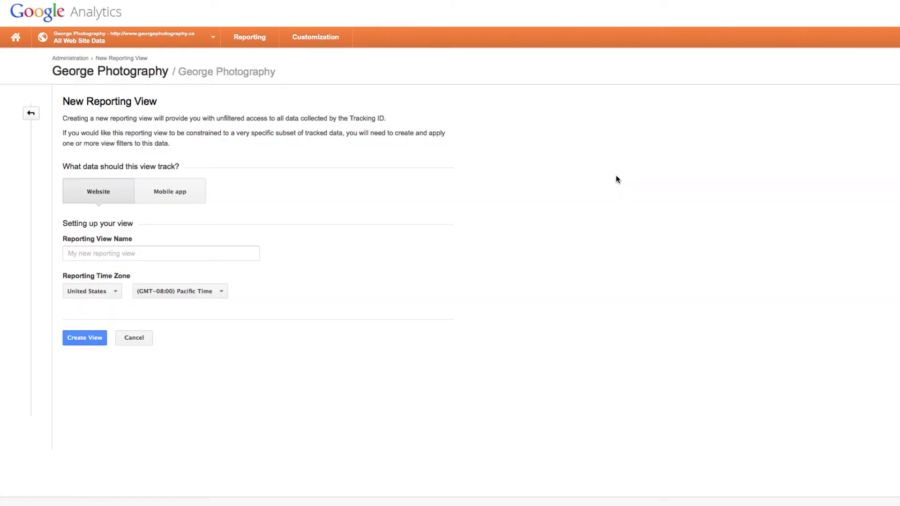
{"action": "left_click", "coordinate": [191, 253]}
{"action": "type", "text": "Not"}
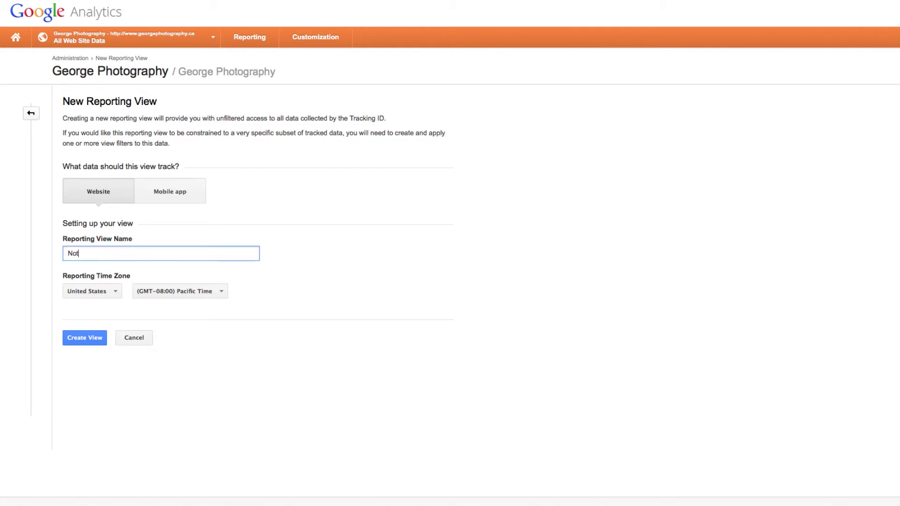
{"action": "type", "text": "th"}
{"action": "type", "text": " Ame"}
{"action": "key", "text": "BackSpace"}
{"action": "type", "text": "erica"}
- Set the reporting time zone to Canada, (GMT-05:00) Eastern Time - Toronto, and create the view
{"action": "left_click", "coordinate": [194, 292]}
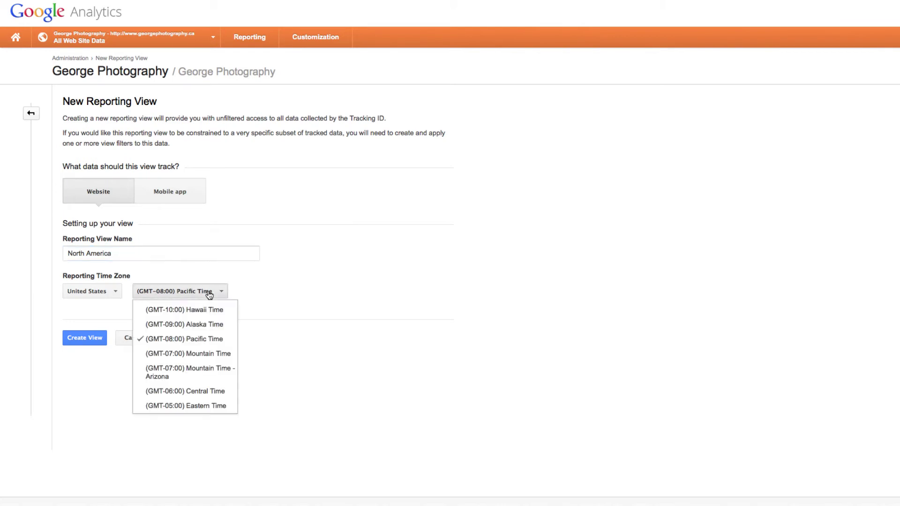
{"action": "left_click", "coordinate": [210, 406]}
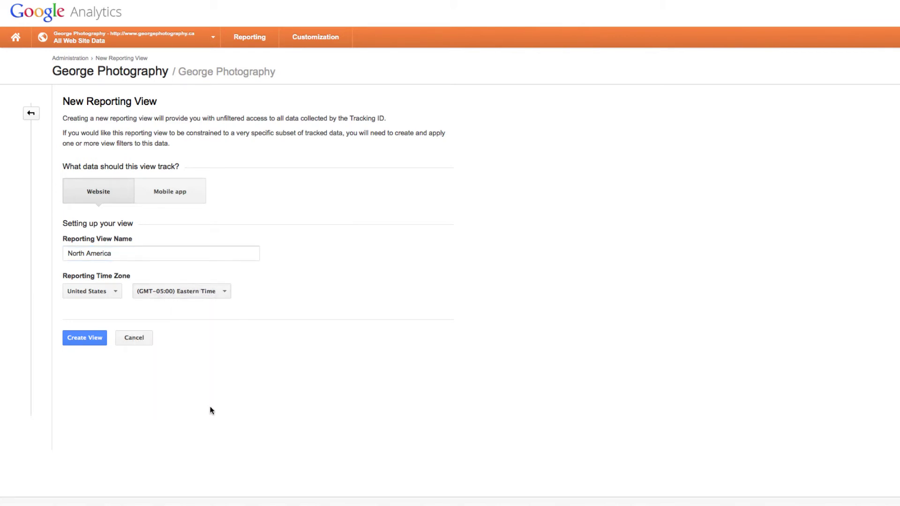
{"action": "left_click", "coordinate": [110, 298]}
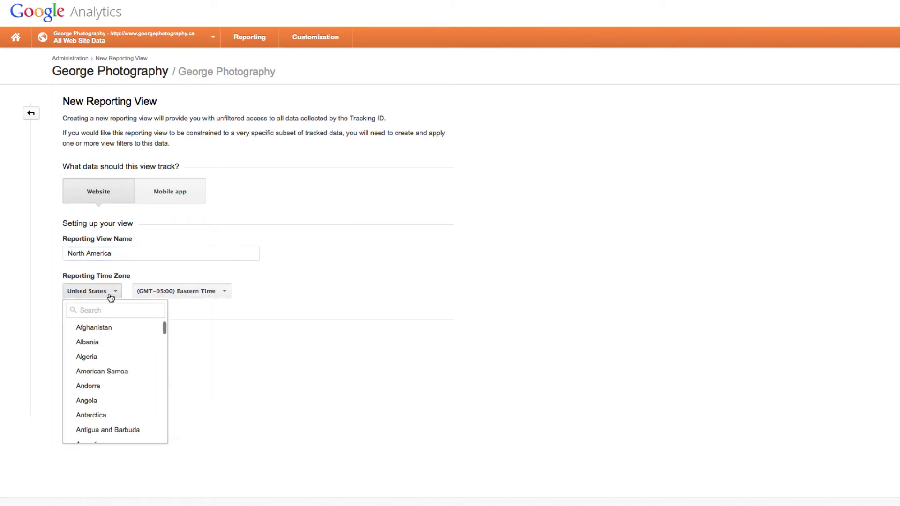
{"action": "type", "text": "cana"}
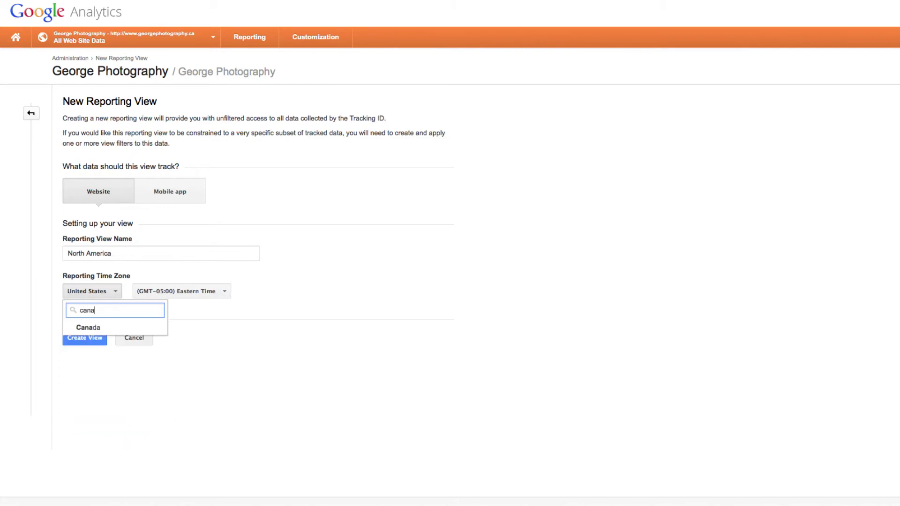
{"action": "left_click", "coordinate": [111, 328]}
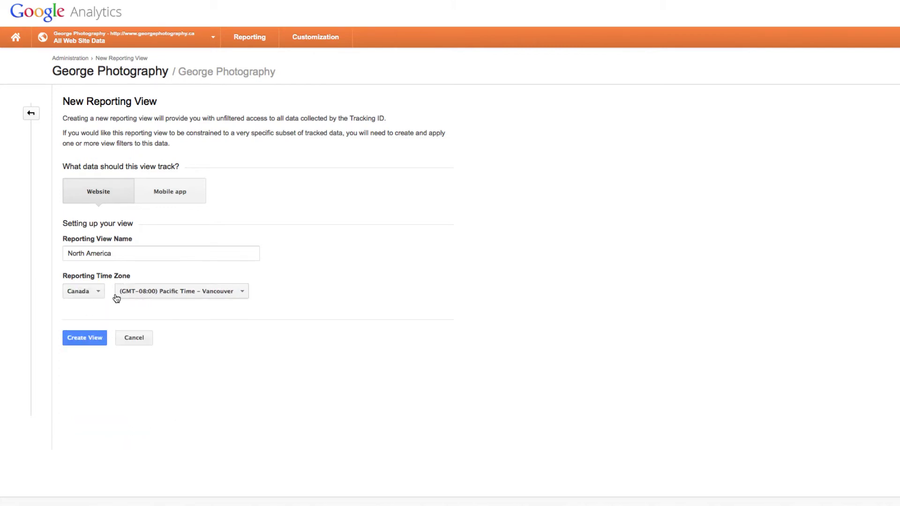
{"action": "left_click", "coordinate": [238, 290]}
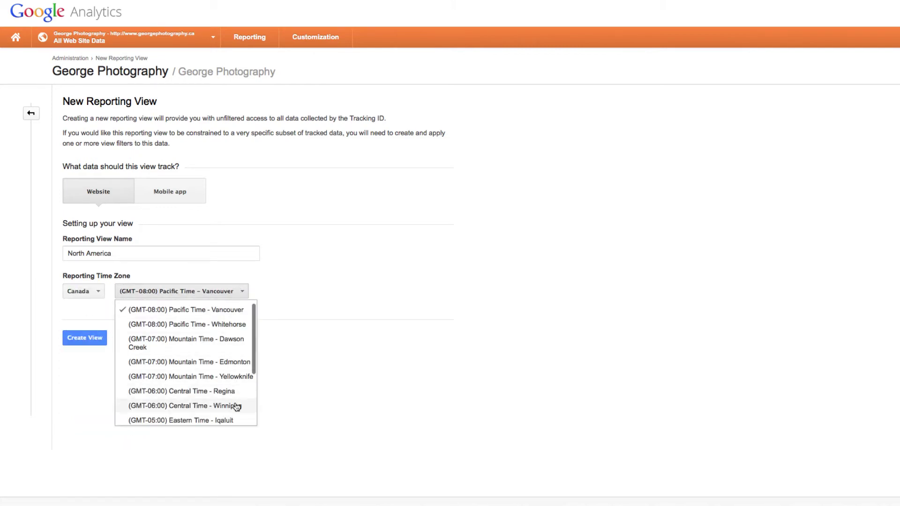
{"action": "scroll", "coordinate": [227, 387], "scroll_direction": "down", "scroll_amount": 3}
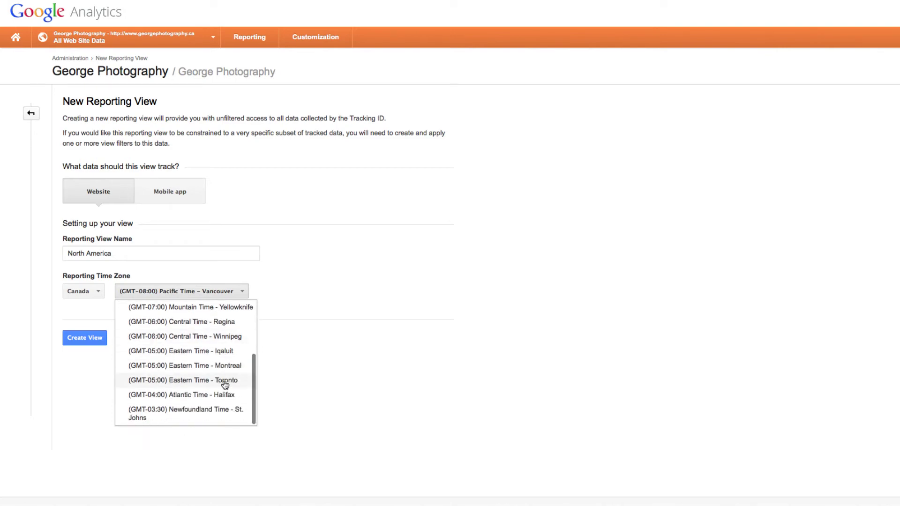
{"action": "left_click", "coordinate": [226, 380]}
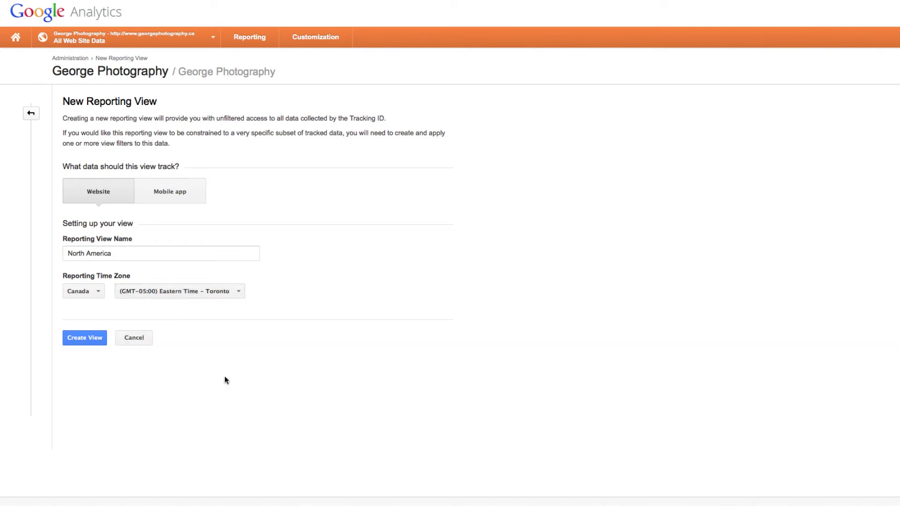
{"action": "left_click", "coordinate": [91, 343]}
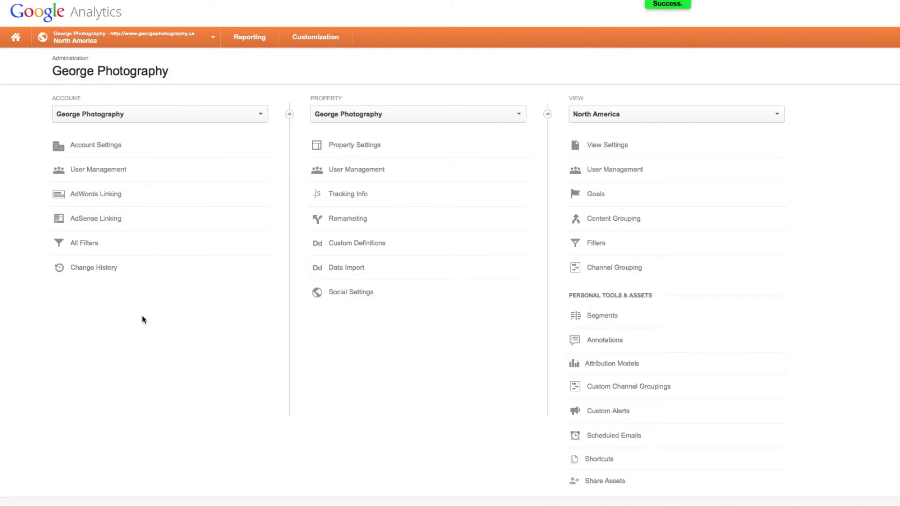
- Start a new filter for the North America view and review the predefined filter's include/exclude and traffic options
{"action": "left_click", "coordinate": [686, 252]}
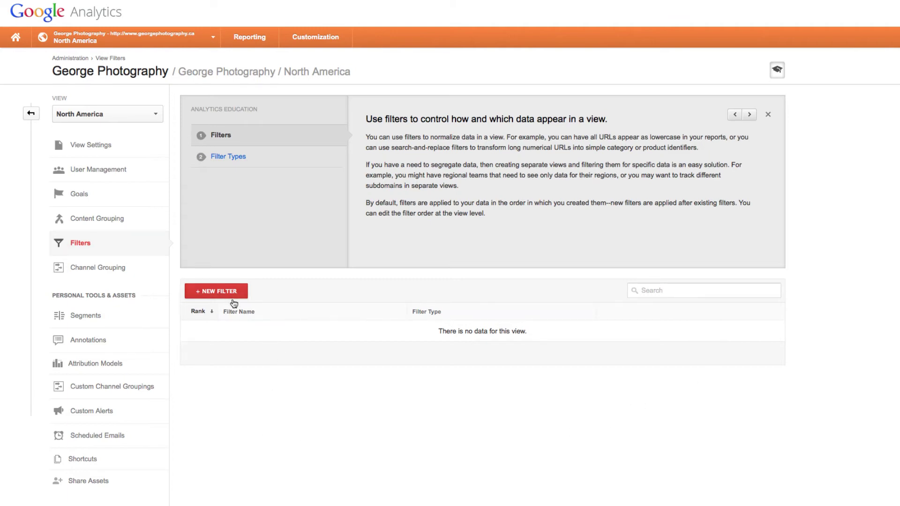
{"action": "left_click", "coordinate": [216, 292]}
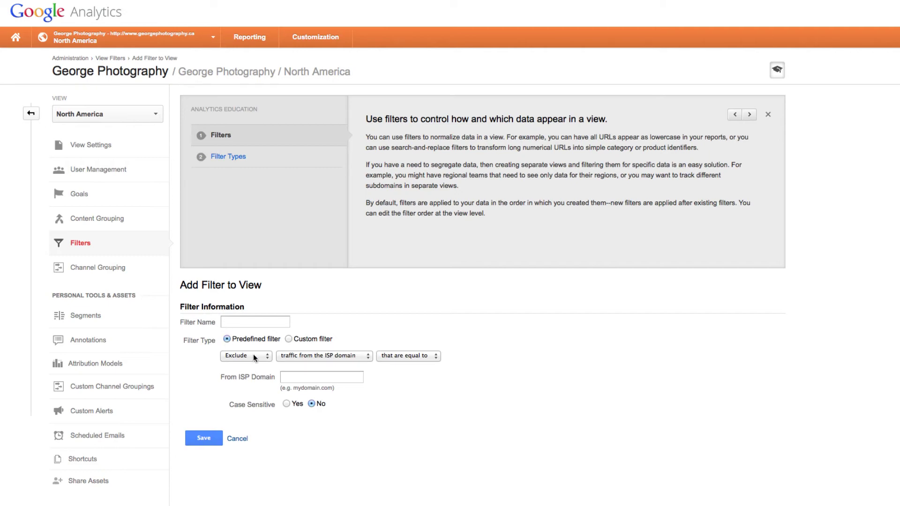
{"action": "left_click", "coordinate": [267, 357]}
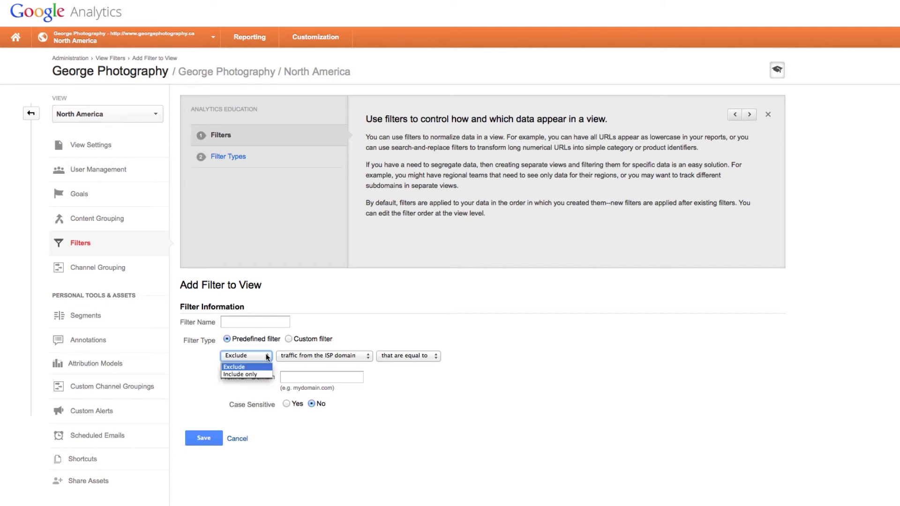
{"action": "left_click", "coordinate": [346, 356]}
{"action": "left_click", "coordinate": [347, 356]}
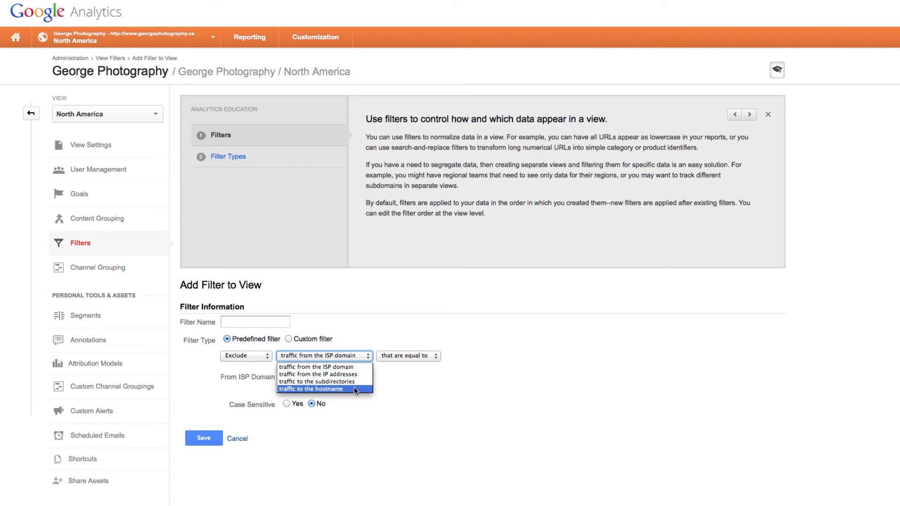
{"action": "left_click", "coordinate": [339, 356]}
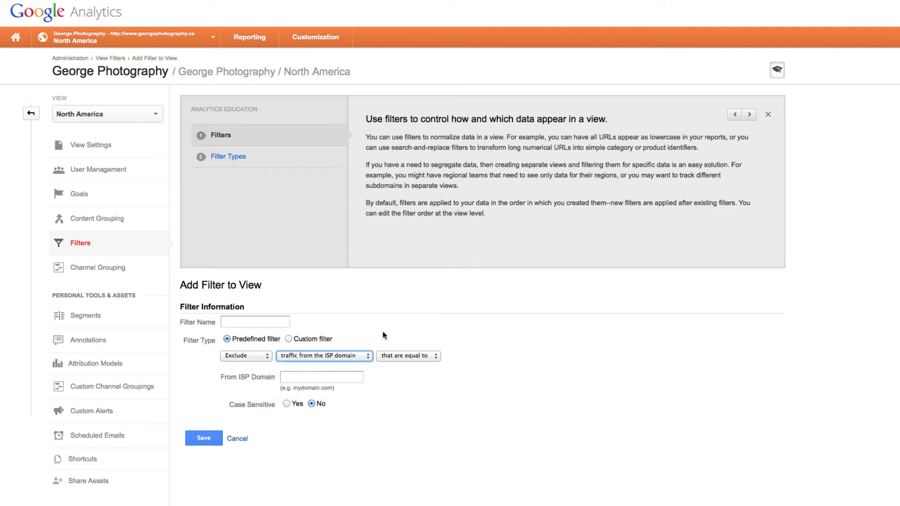
- Make the filter a custom Include filter named Country
{"action": "left_click", "coordinate": [287, 338]}
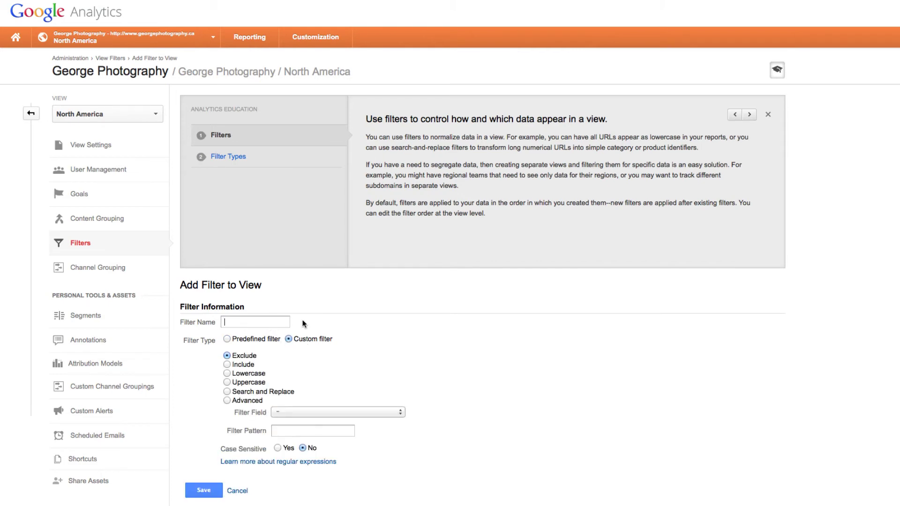
{"action": "type", "text": "Country"}
{"action": "left_click", "coordinate": [227, 364]}
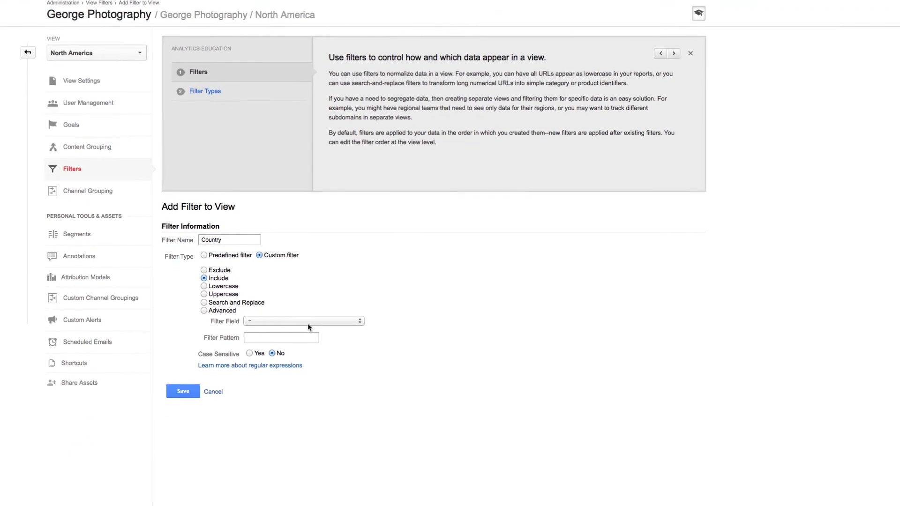
- Set the Country filter's field to the Location dimension Country
{"action": "left_click", "coordinate": [347, 411]}
{"action": "scroll", "coordinate": [336, 368], "scroll_direction": "down", "scroll_amount": 1}
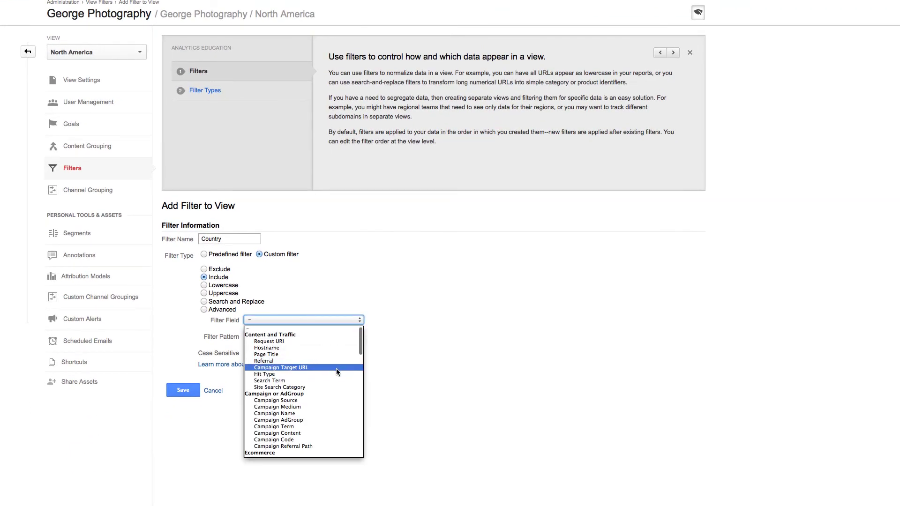
{"action": "scroll", "coordinate": [336, 370], "scroll_direction": "down", "scroll_amount": 4}
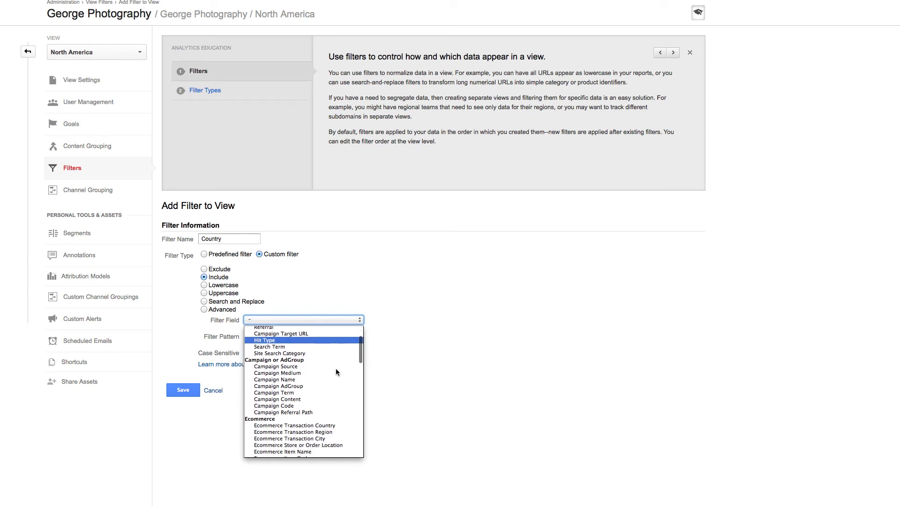
{"action": "scroll", "coordinate": [336, 369], "scroll_direction": "down", "scroll_amount": 5}
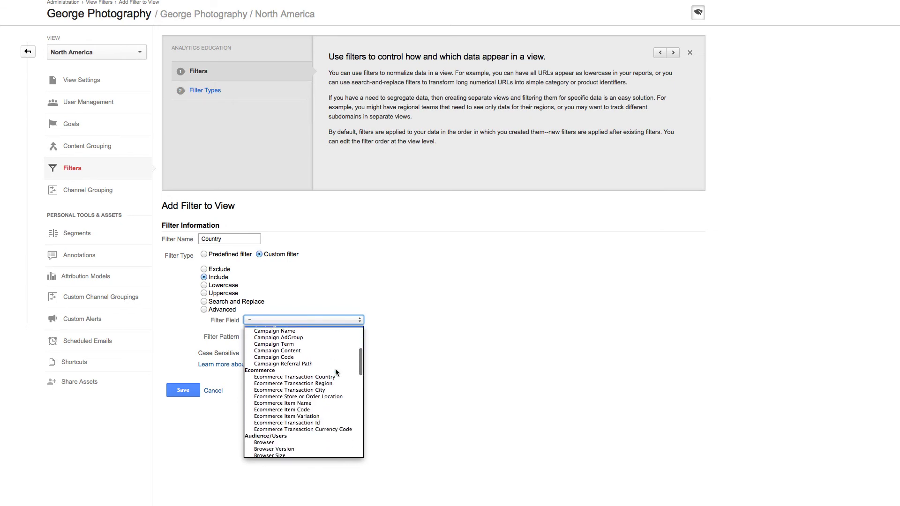
{"action": "scroll", "coordinate": [336, 370], "scroll_direction": "down", "scroll_amount": 5}
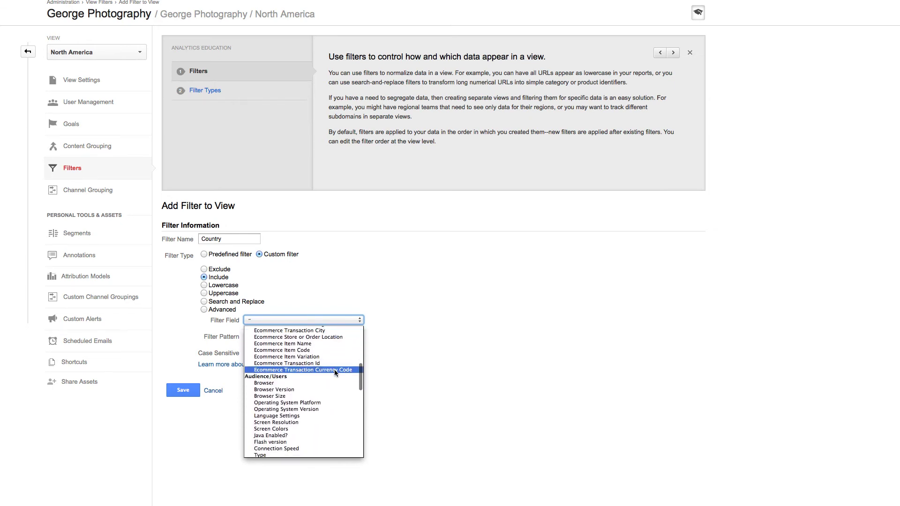
{"action": "scroll", "coordinate": [335, 370], "scroll_direction": "down", "scroll_amount": 6}
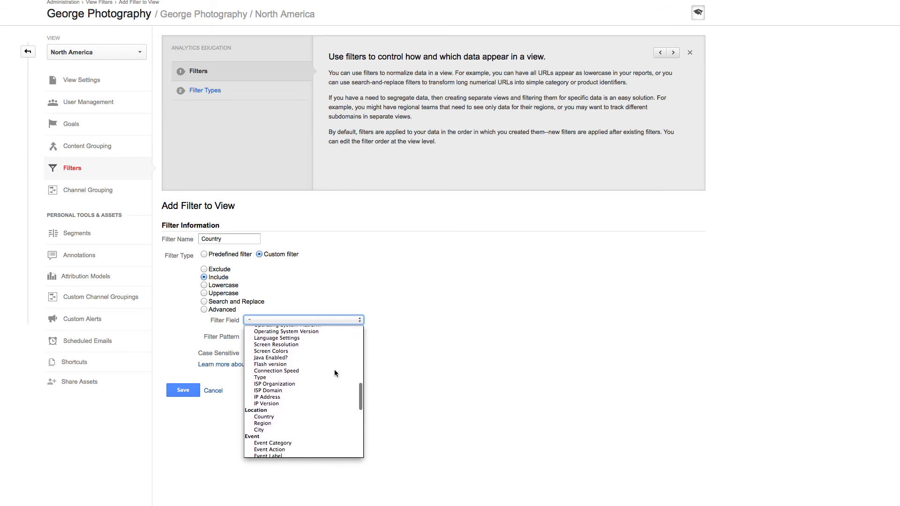
{"action": "scroll", "coordinate": [335, 372], "scroll_direction": "down", "scroll_amount": 4}
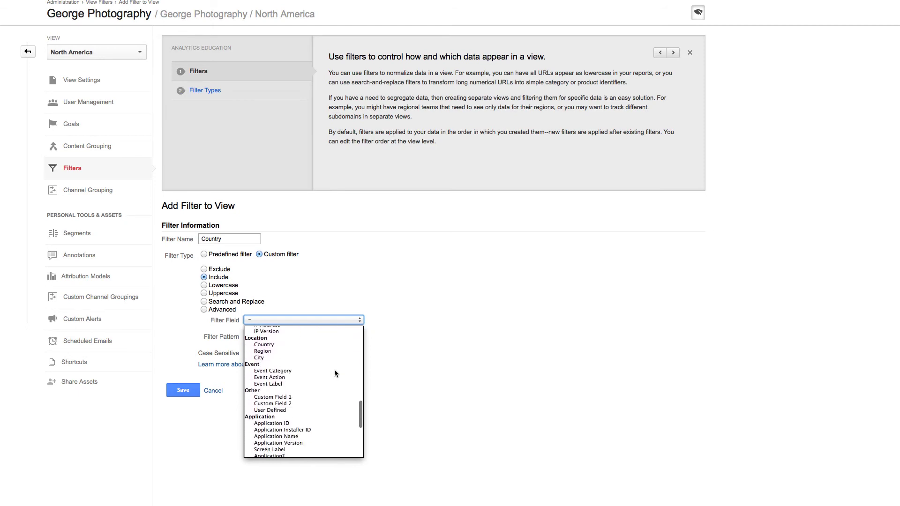
{"action": "scroll", "coordinate": [334, 373], "scroll_direction": "down", "scroll_amount": 4}
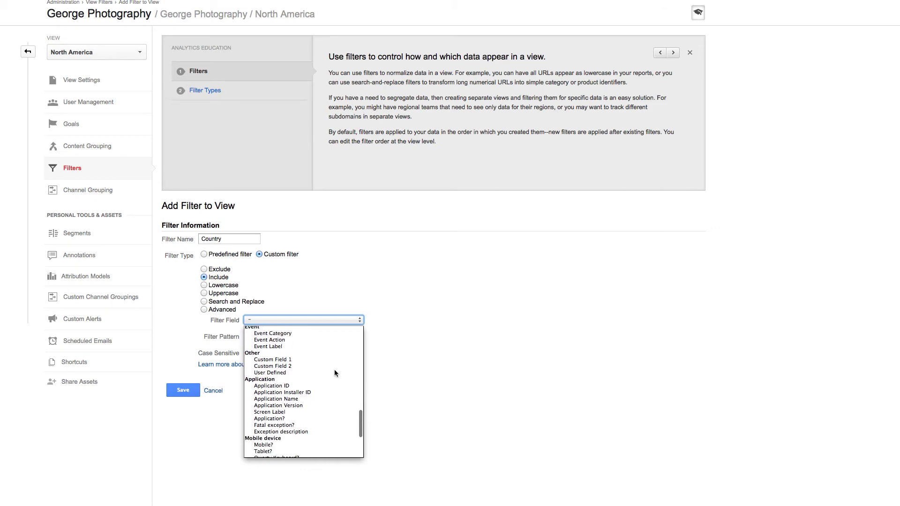
{"action": "scroll", "coordinate": [335, 373], "scroll_direction": "down", "scroll_amount": 4}
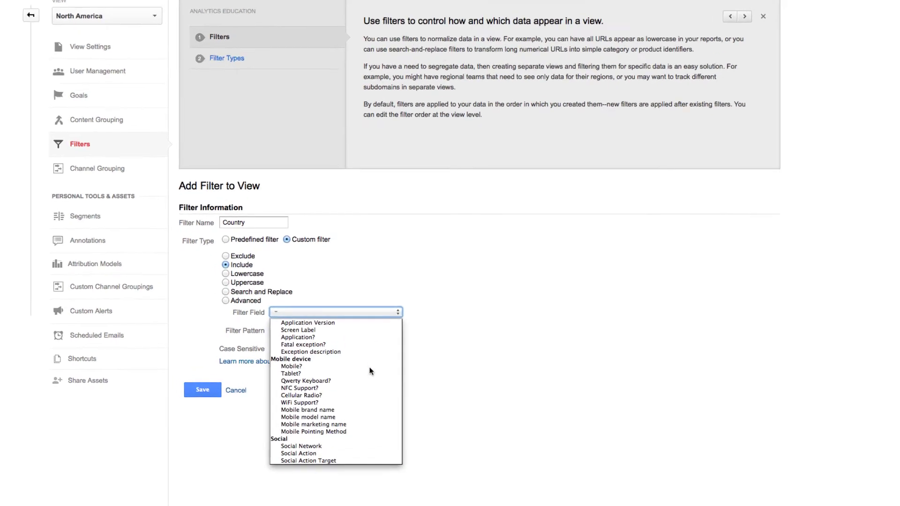
{"action": "scroll", "coordinate": [370, 371], "scroll_direction": "up", "scroll_amount": 5}
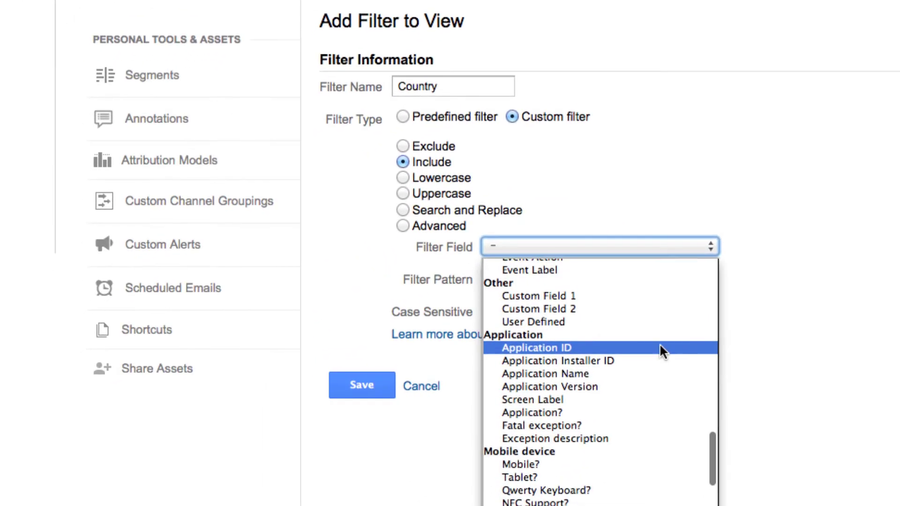
{"action": "scroll", "coordinate": [557, 295], "scroll_direction": "up", "scroll_amount": 3}
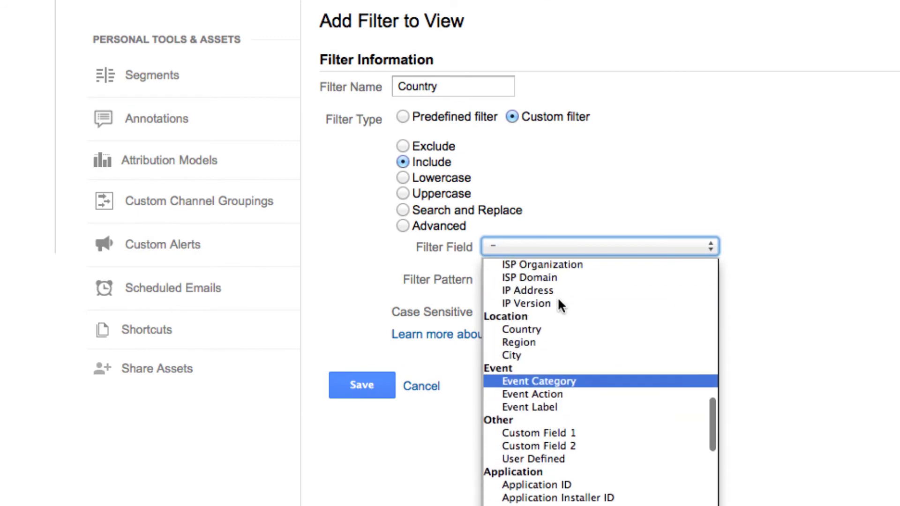
{"action": "left_click", "coordinate": [533, 326]}
- Enter Canada|United States as the filter pattern and save the Country filter to the North America view
{"action": "left_click", "coordinate": [536, 286]}
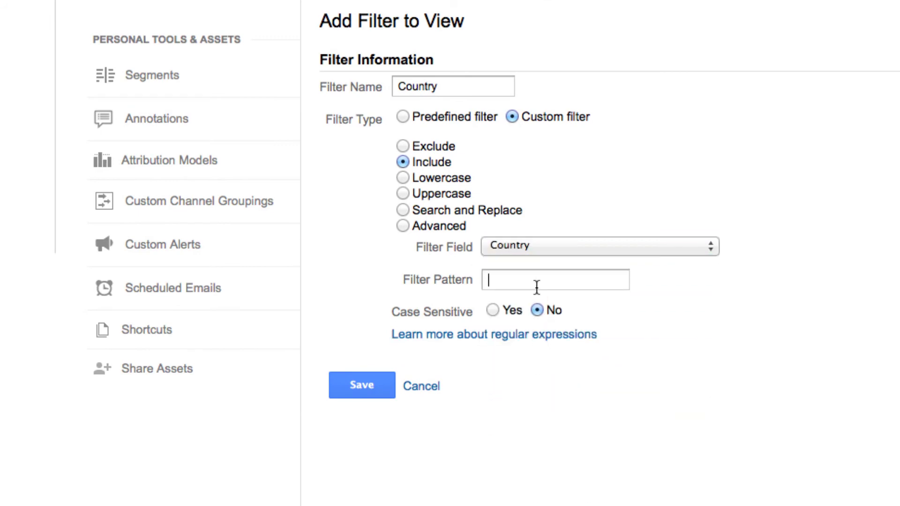
{"action": "type", "text": "Canada|United State"}
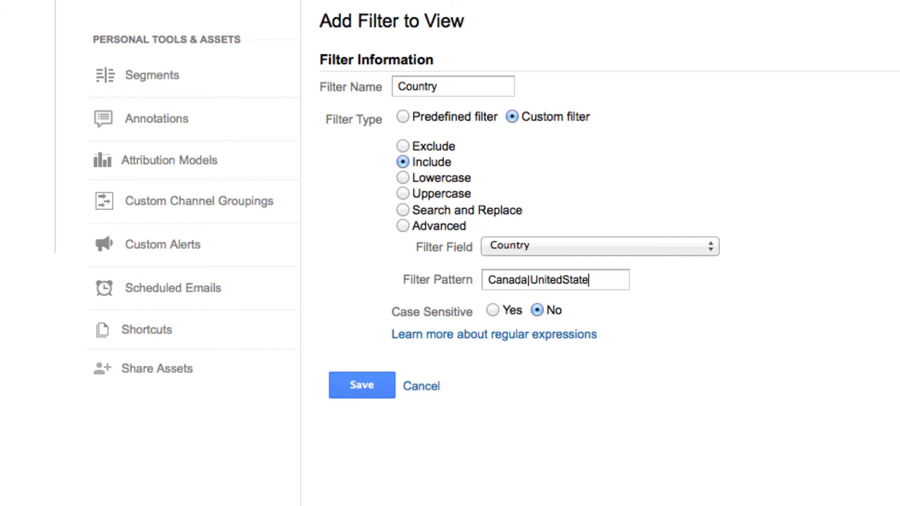
{"action": "type", "text": "s"}
{"action": "key", "text": "Left"}
{"action": "key", "text": "Left"}
{"action": "key", "text": "Left"}
{"action": "key", "text": "Left"}
{"action": "key", "text": "Left"}
{"action": "key", "text": "Left"}
{"action": "left_click", "coordinate": [368, 389]}
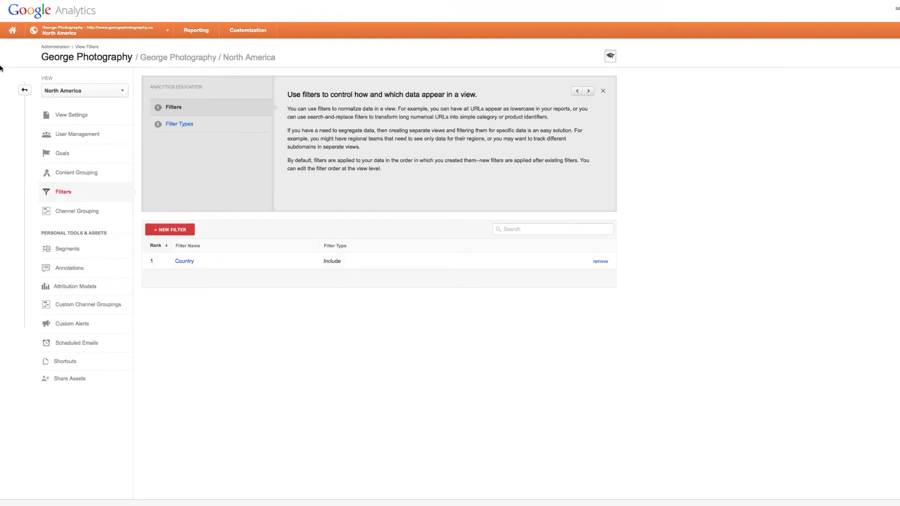
- Leave the view's filter settings and open the full accounts list to check the George Photography property's views
{"action": "left_click", "coordinate": [24, 90]}
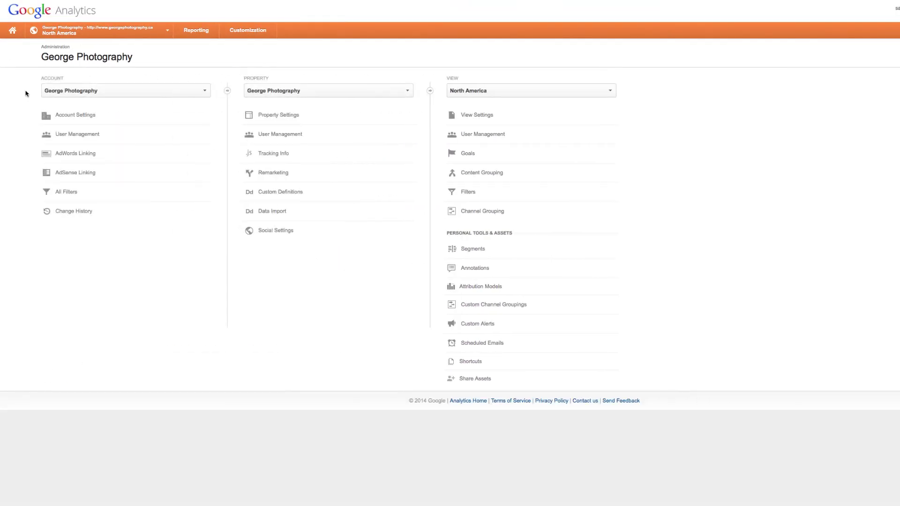
{"action": "left_click", "coordinate": [148, 36]}
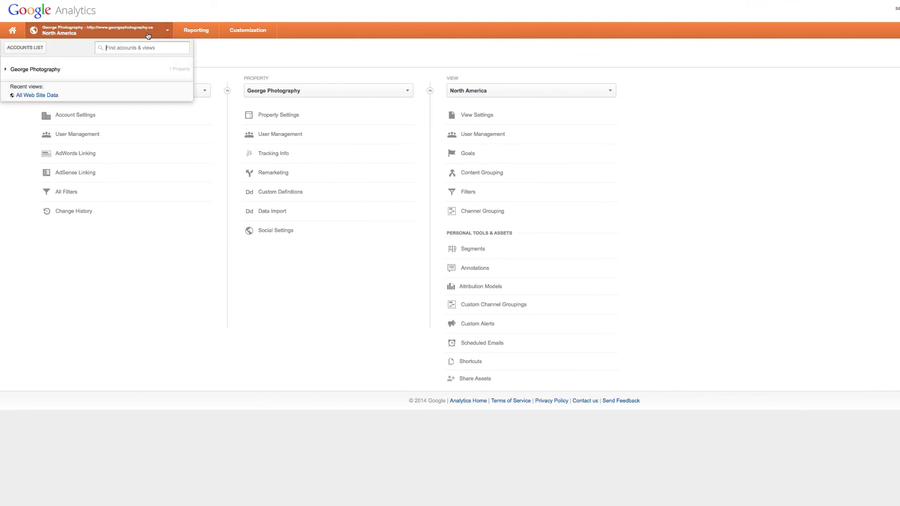
{"action": "left_click", "coordinate": [26, 48]}
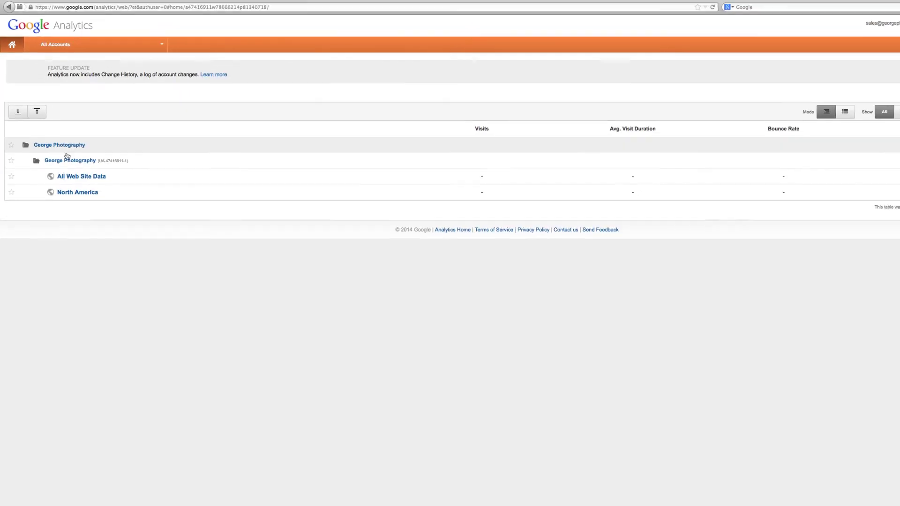